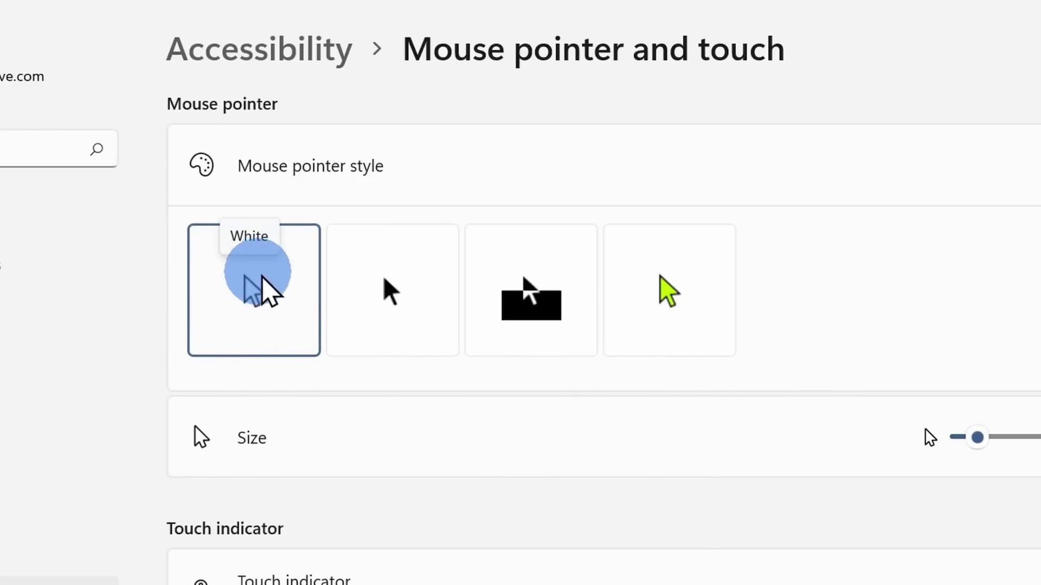
# Step: Try the Black and Inverted pointer styles, then pick a custom teal pointer colour from the spectrum
pyautogui.click(428, 292)
pyautogui.click(535, 292)
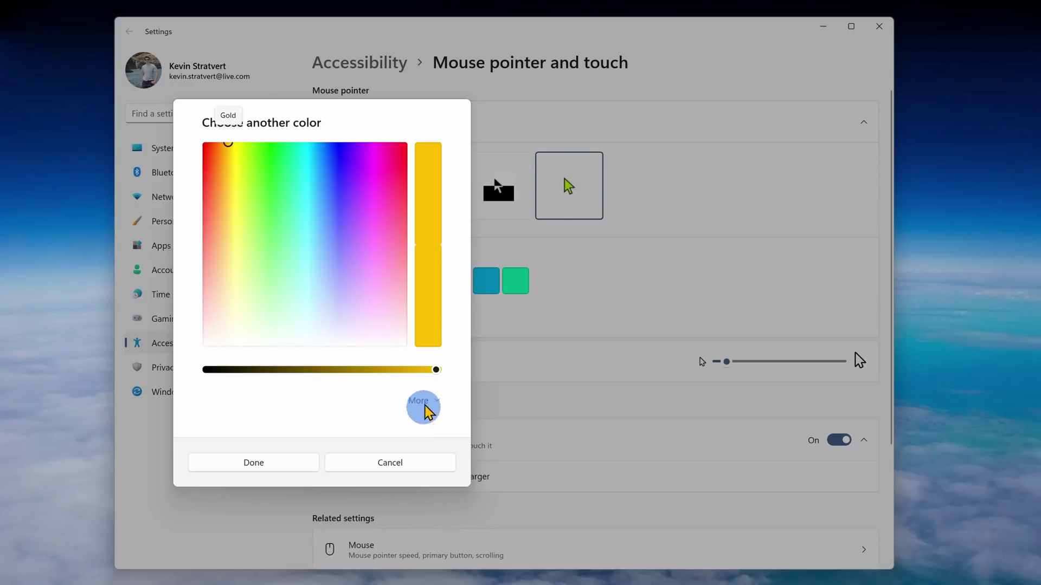
pyautogui.click(423, 404)
pyautogui.moveTo(340, 165); pyautogui.dragTo(228, 235)
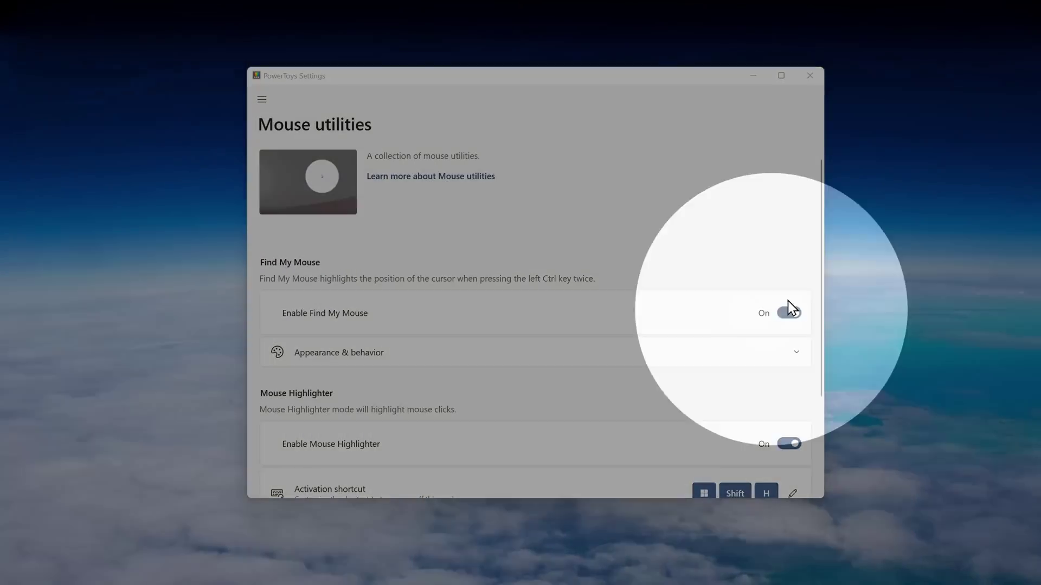
# Step: Spotlight the pointer's location with Find My Mouse using a left Ctrl double-press
pyautogui.press('ctrl')
pyautogui.press('ctrl')
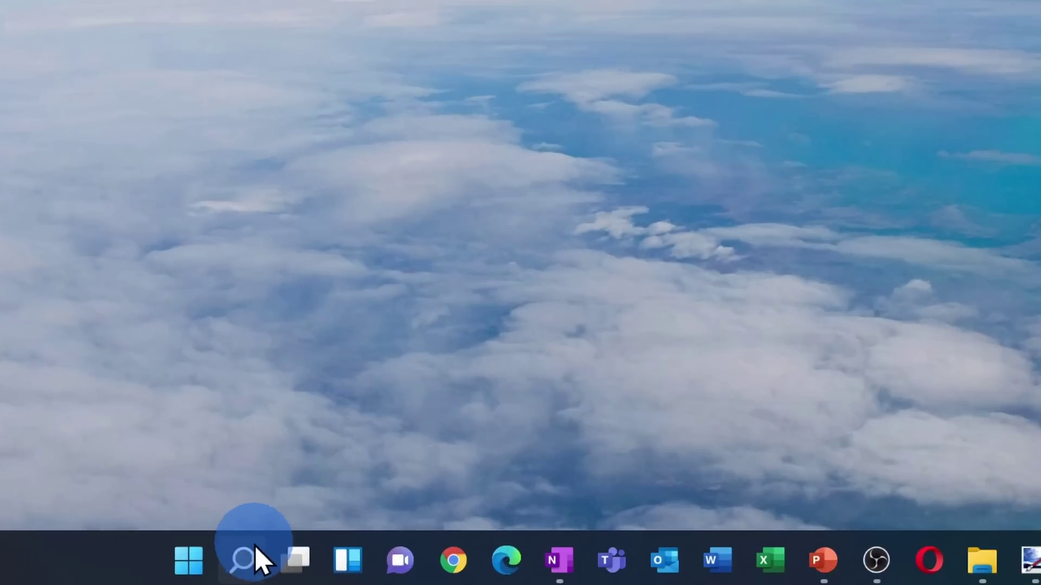
# Step: Search Windows for 'mouse pointer style' and open the Best match settings page
pyautogui.click(256, 547)
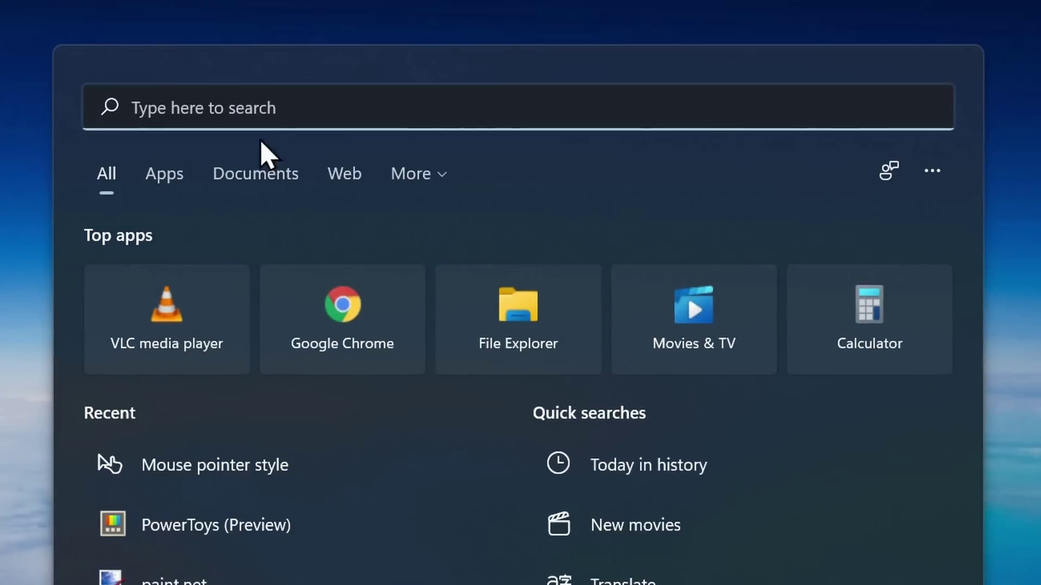
pyautogui.write('mouse pointer style')
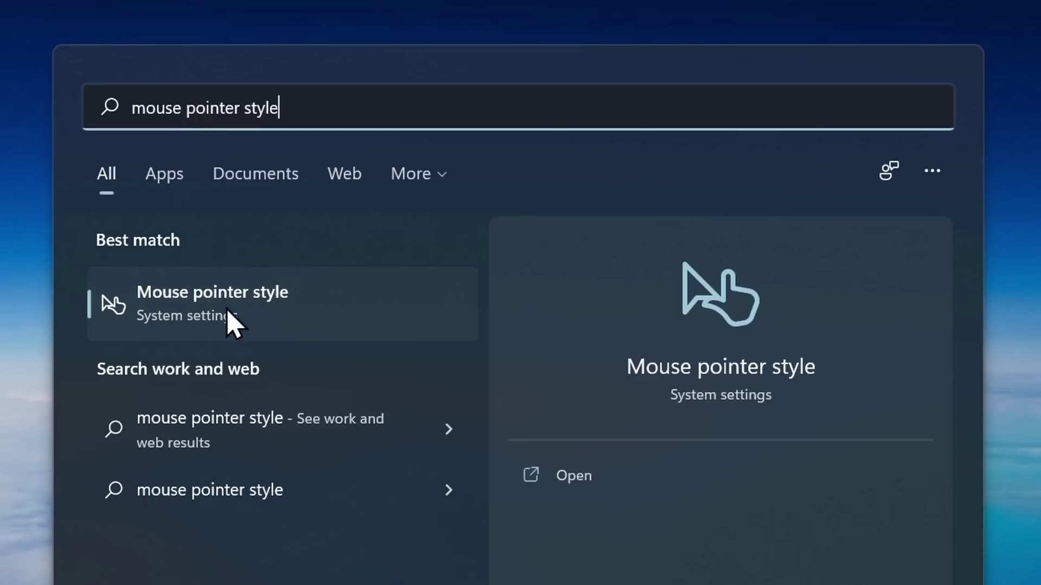
pyautogui.click(158, 308)
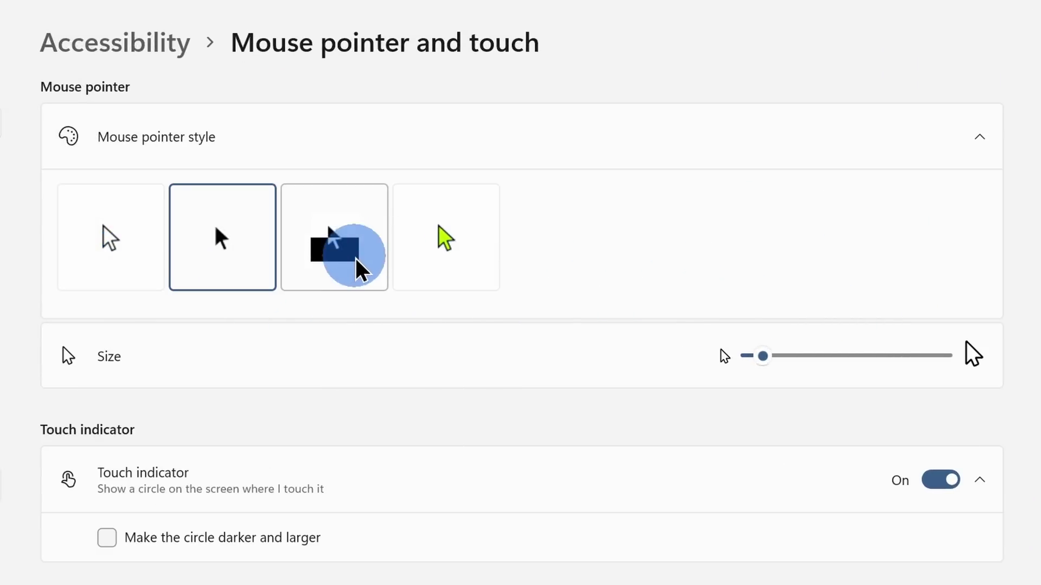
# Step: Switch to the Custom pointer style, try lavender and aqua in the colour chooser, then cancel it
pyautogui.click(341, 216)
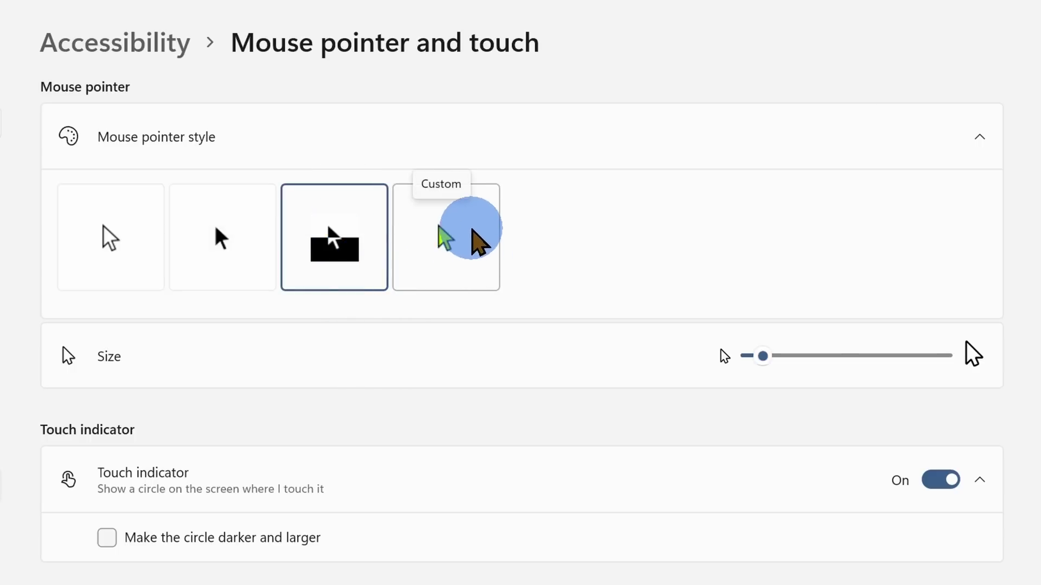
pyautogui.click(464, 251)
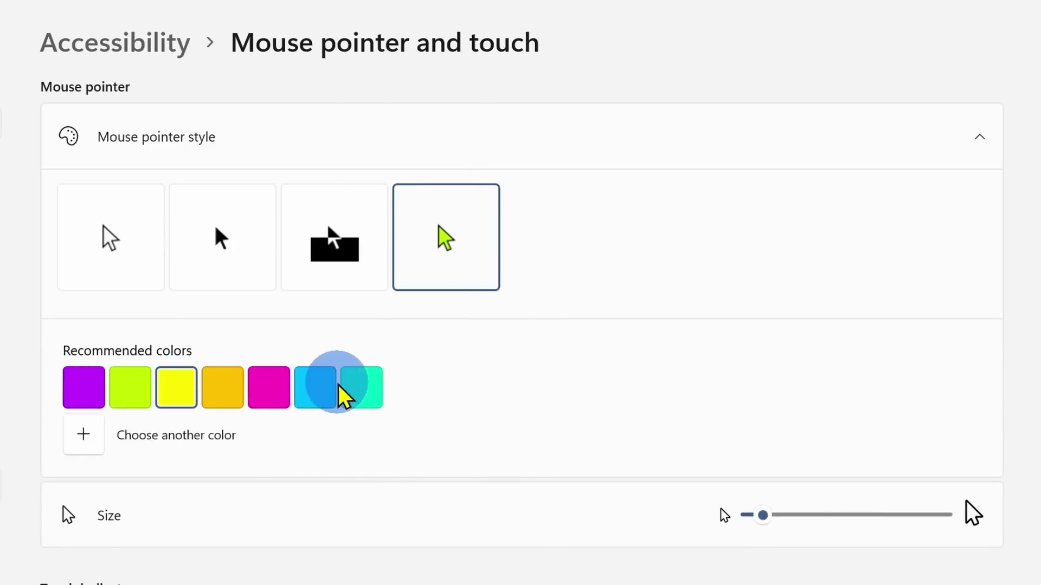
pyautogui.click(84, 438)
pyautogui.moveTo(94, 433); pyautogui.dragTo(109, 214)
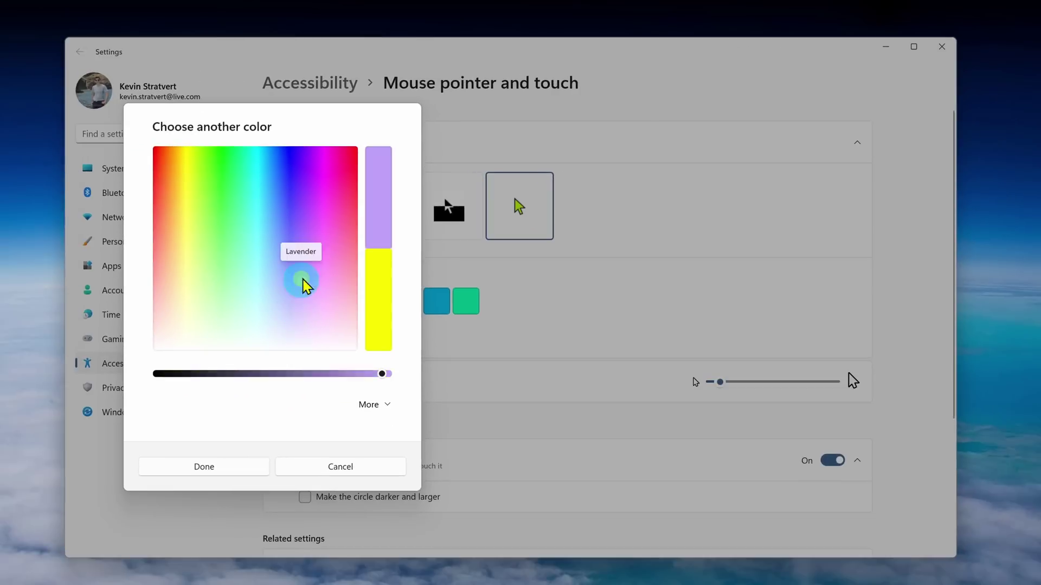
pyautogui.moveTo(304, 189); pyautogui.dragTo(255, 301)
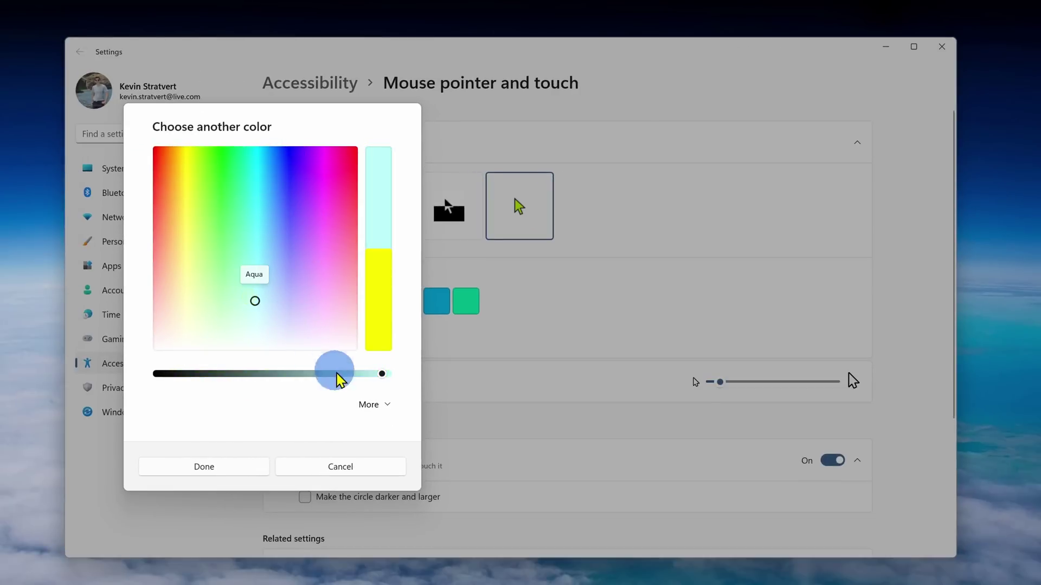
pyautogui.click(375, 404)
pyautogui.press('Escape')
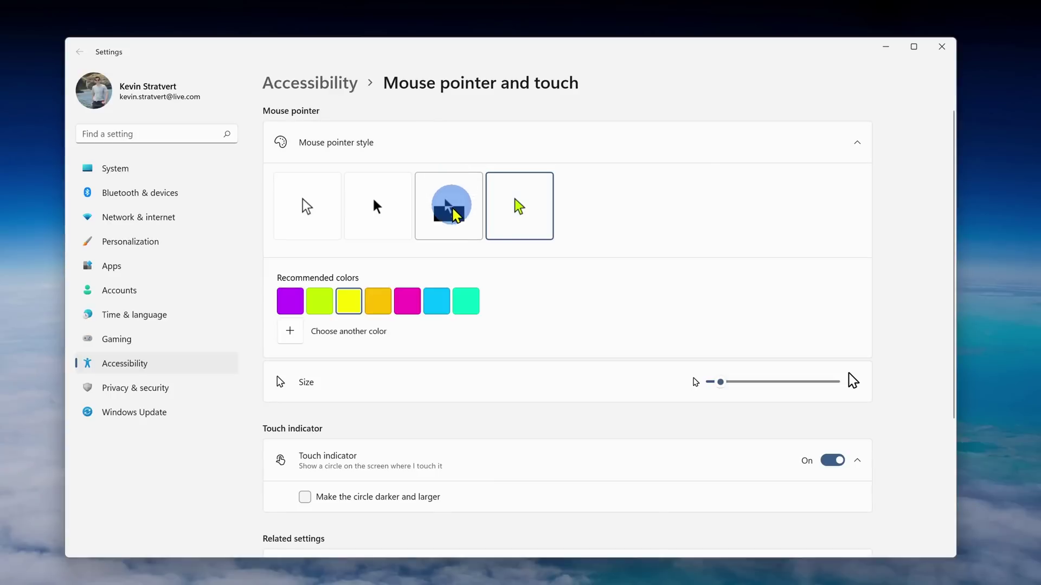
# Step: Open the classic Mouse Properties window via Related settings, Mouse, then Additional mouse settings
pyautogui.scroll(-3, 459, 258)
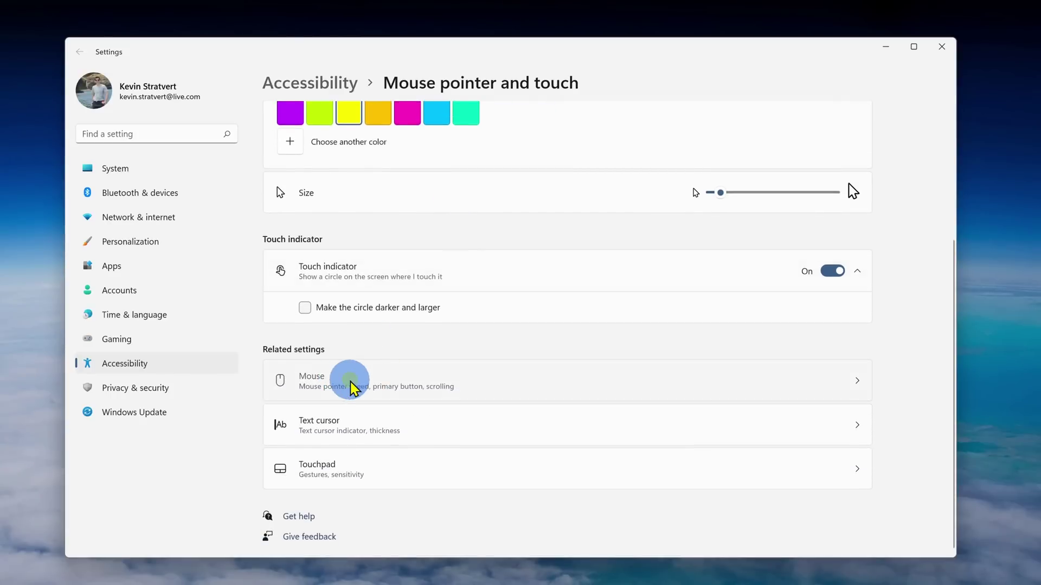
pyautogui.click(351, 384)
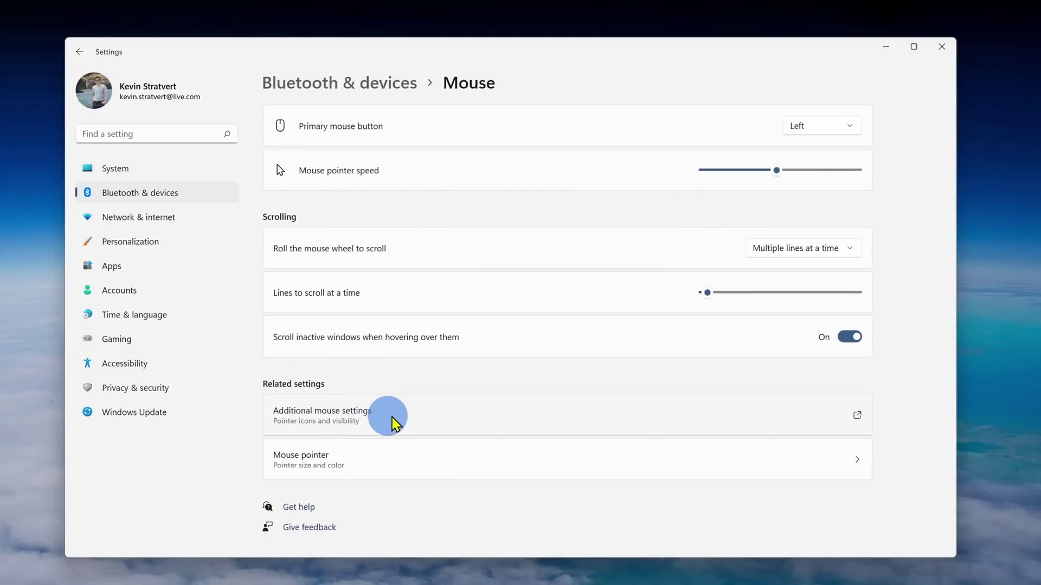
pyautogui.click(355, 417)
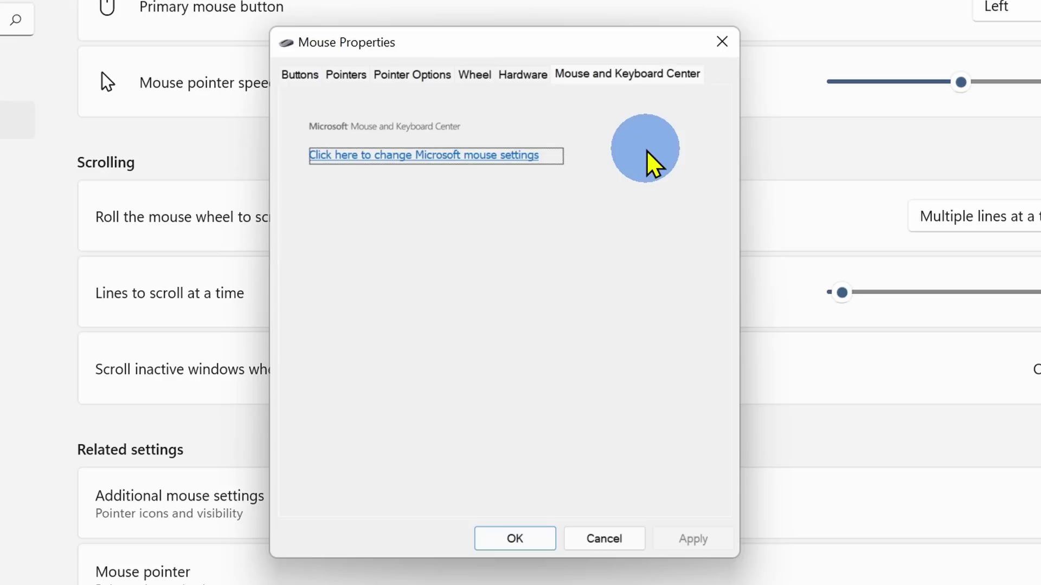
# Step: Turn on Display pointer trails under Pointer Options and test the Ctrl pointer-location ring
pyautogui.click(404, 76)
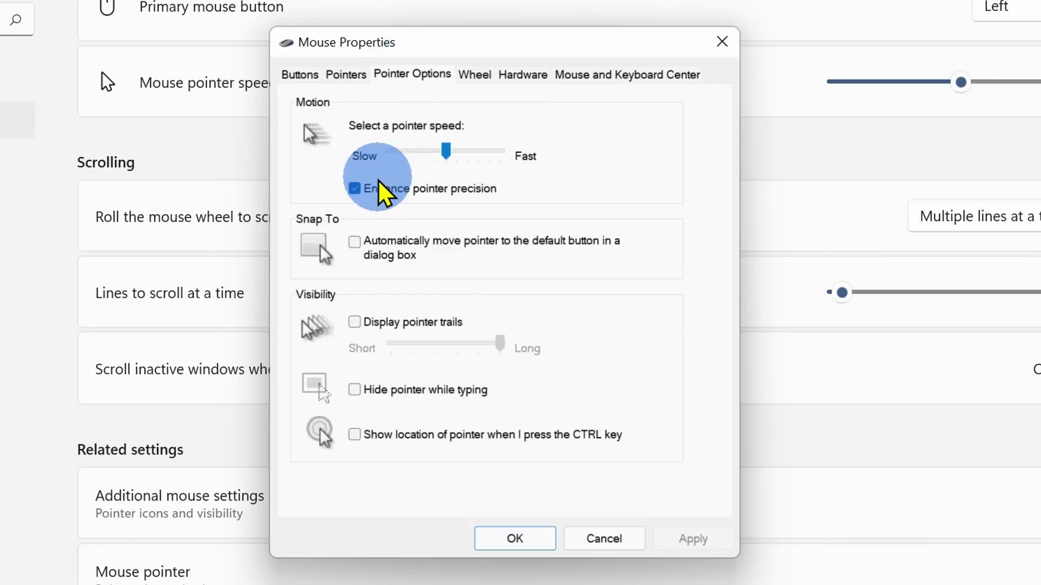
pyautogui.click(355, 324)
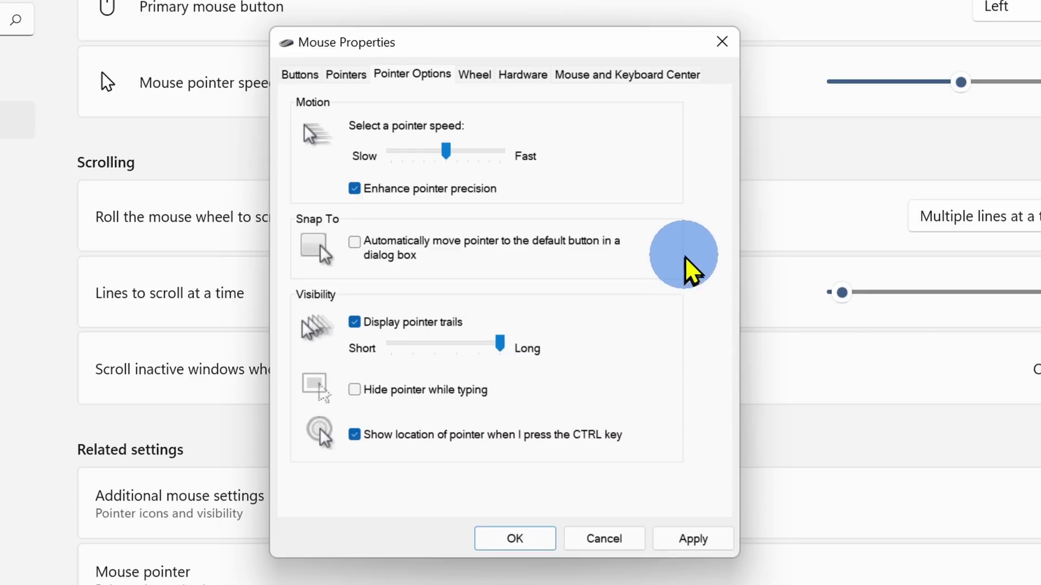
pyautogui.press('ctrl')
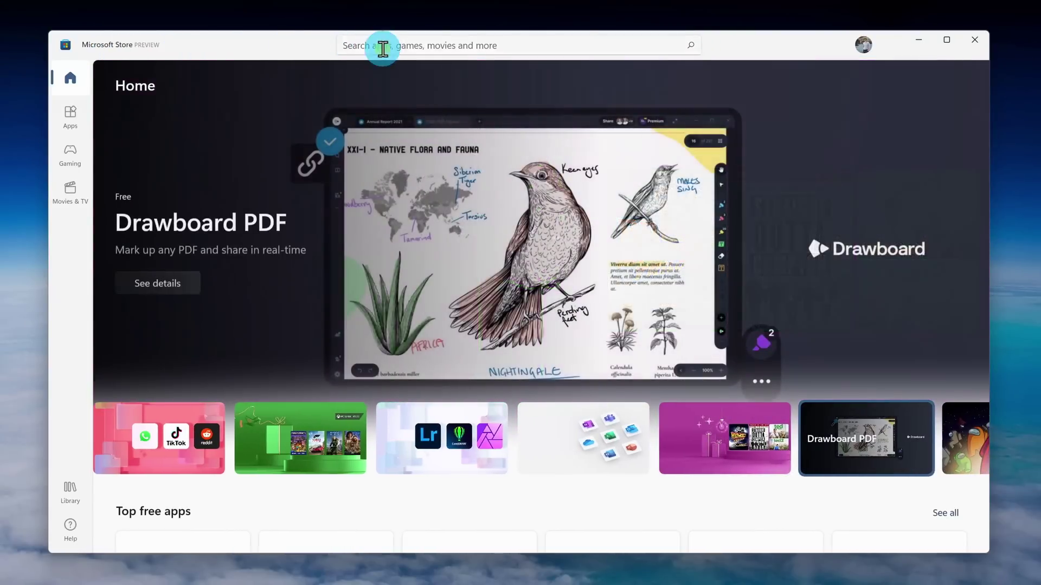
# Step: Search the Store for 'microsoft powertoys' and open the Microsoft PowerToys product page
pyautogui.click(377, 45)
pyautogui.write('microsoft powertoys')
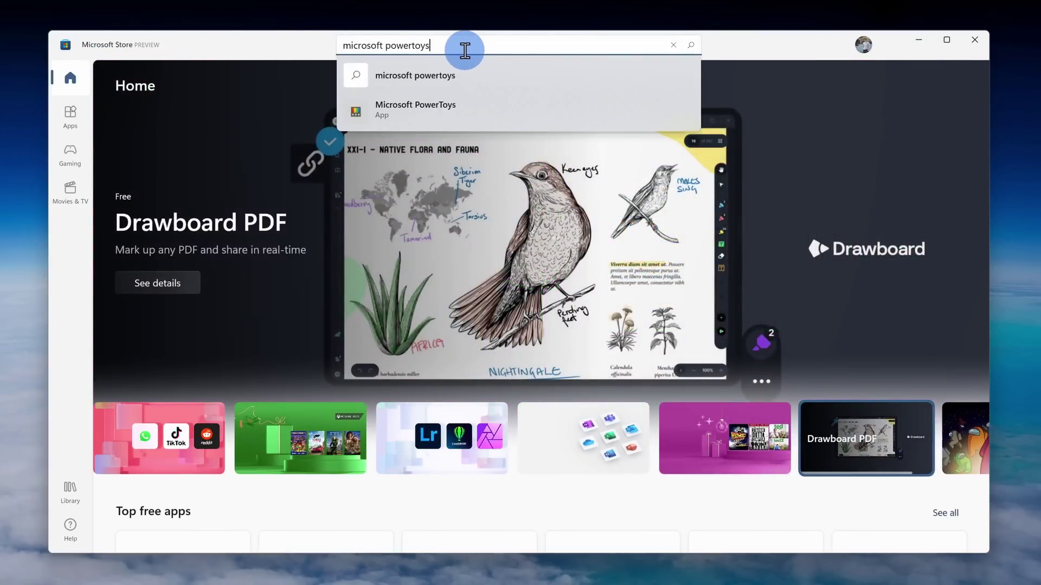
pyautogui.click(451, 105)
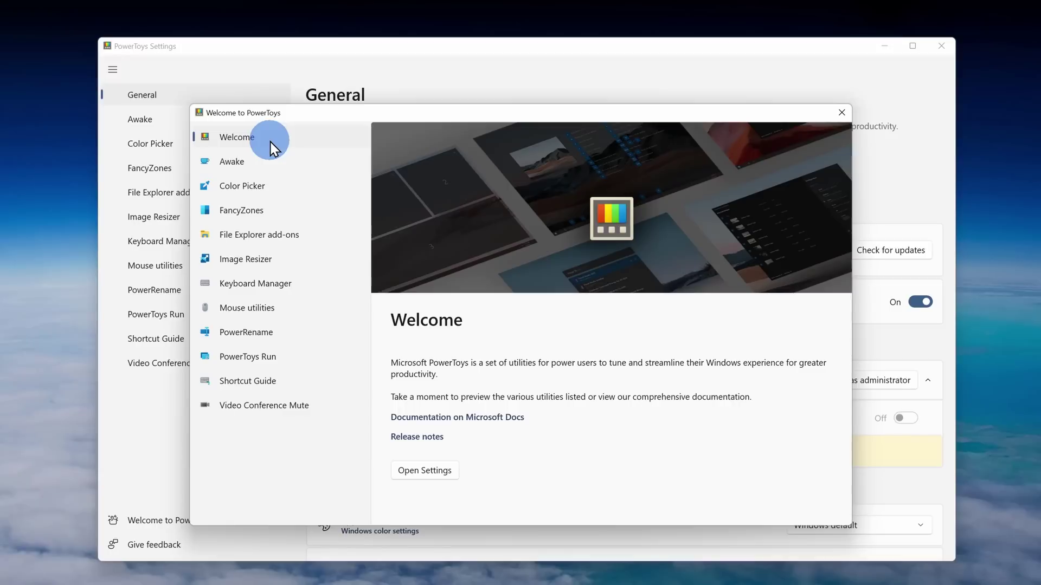
# Step: Browse the Color Picker, FancyZones and Video Conference Mute introductions in the welcome guide
pyautogui.click(267, 185)
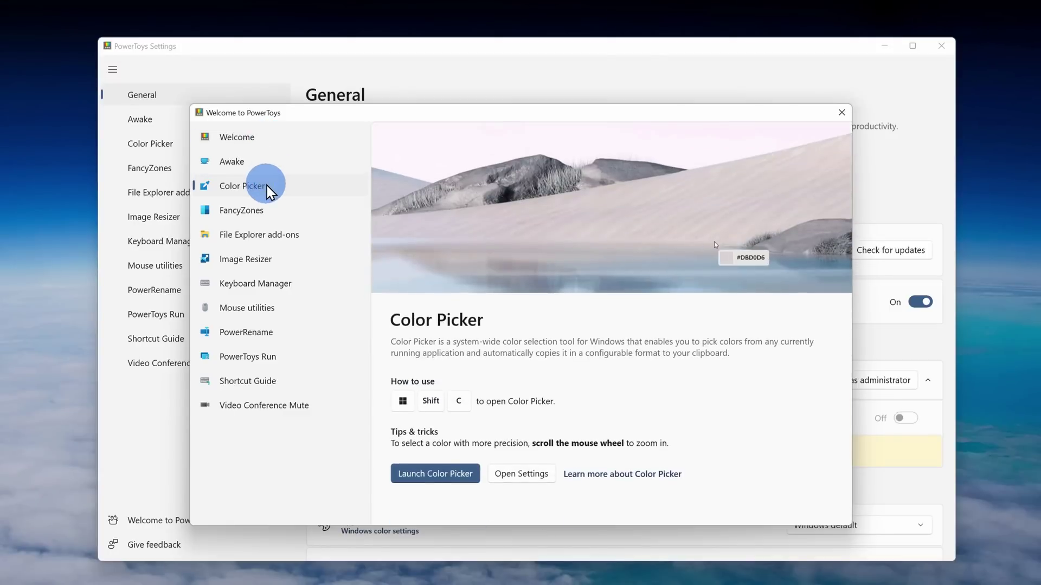
pyautogui.click(323, 214)
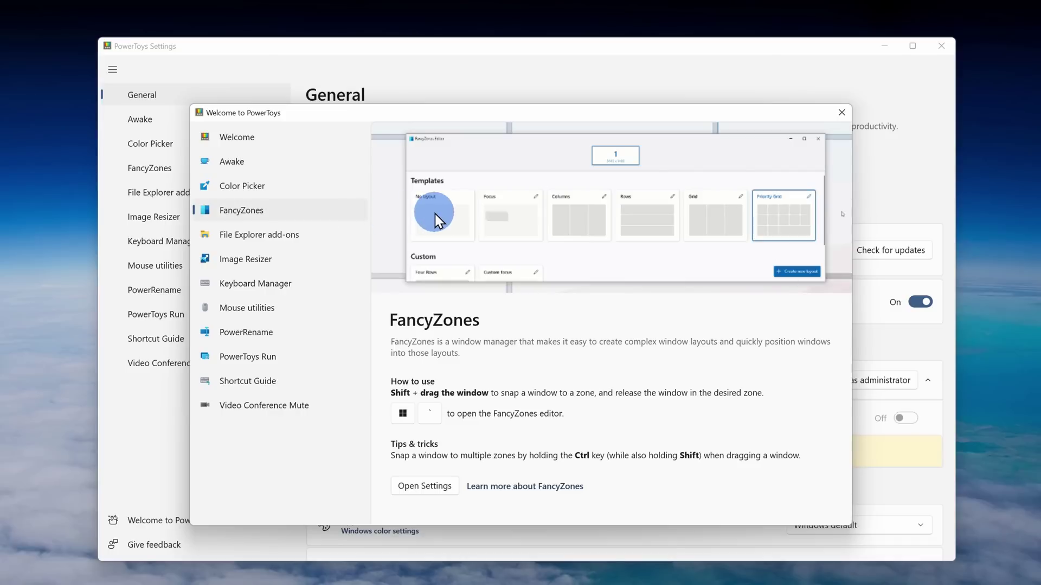
pyautogui.click(297, 418)
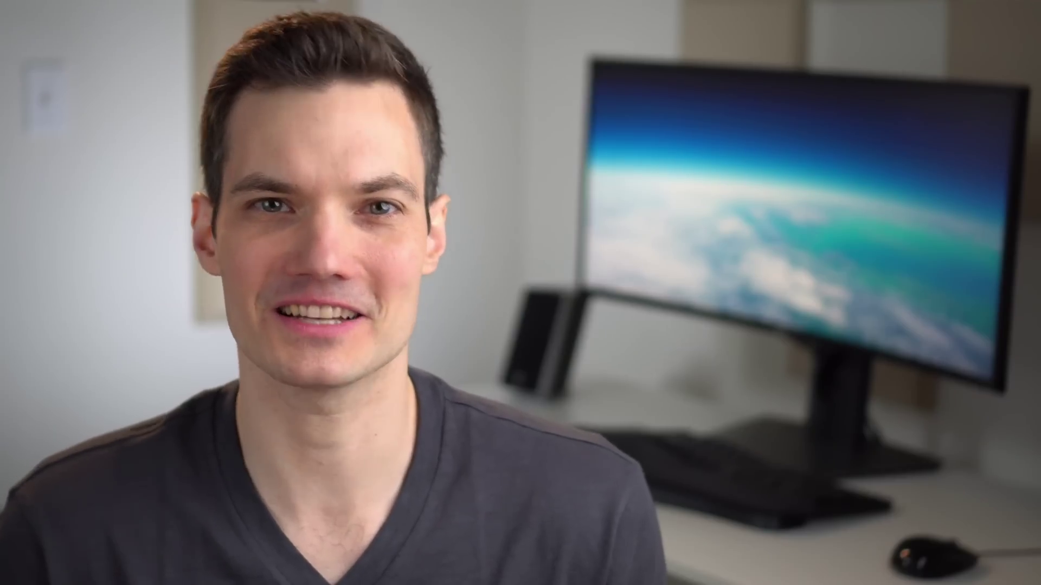
# Step: Enable Find My Mouse in Mouse utilities, expand Appearance & behavior, and test the Ctrl spotlight
pyautogui.click(841, 114)
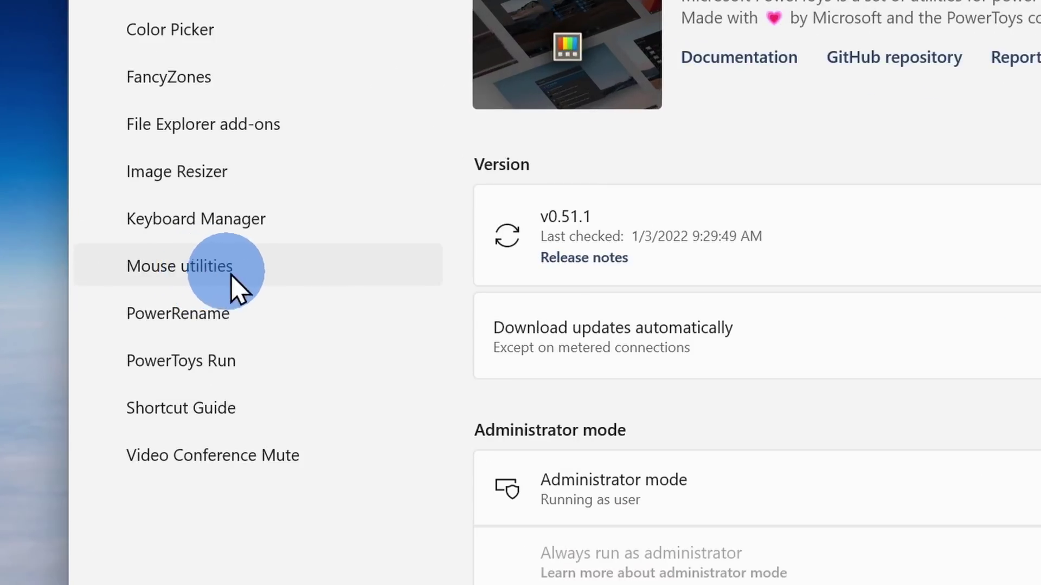
pyautogui.click(172, 267)
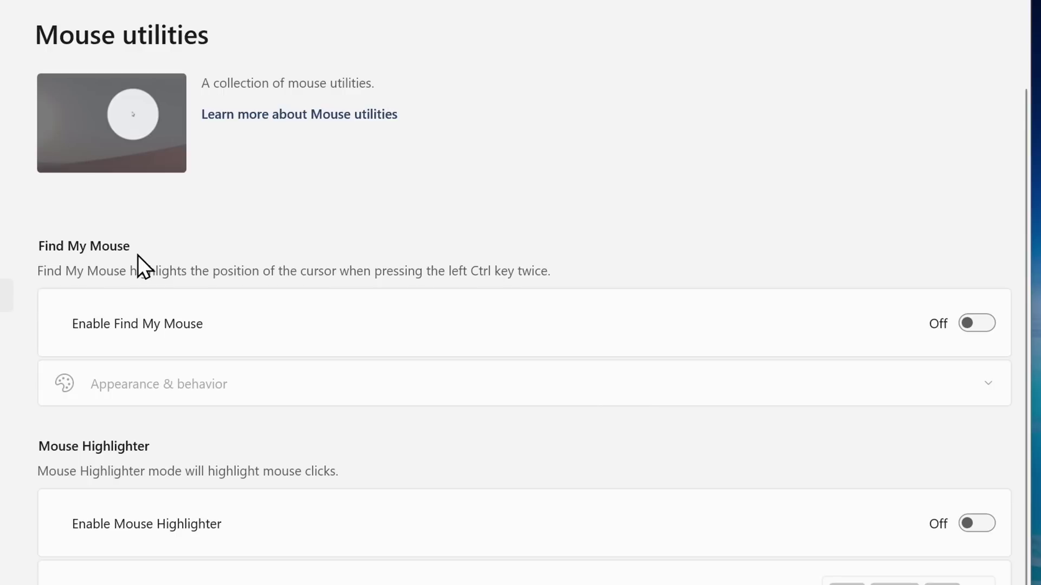
pyautogui.click(974, 324)
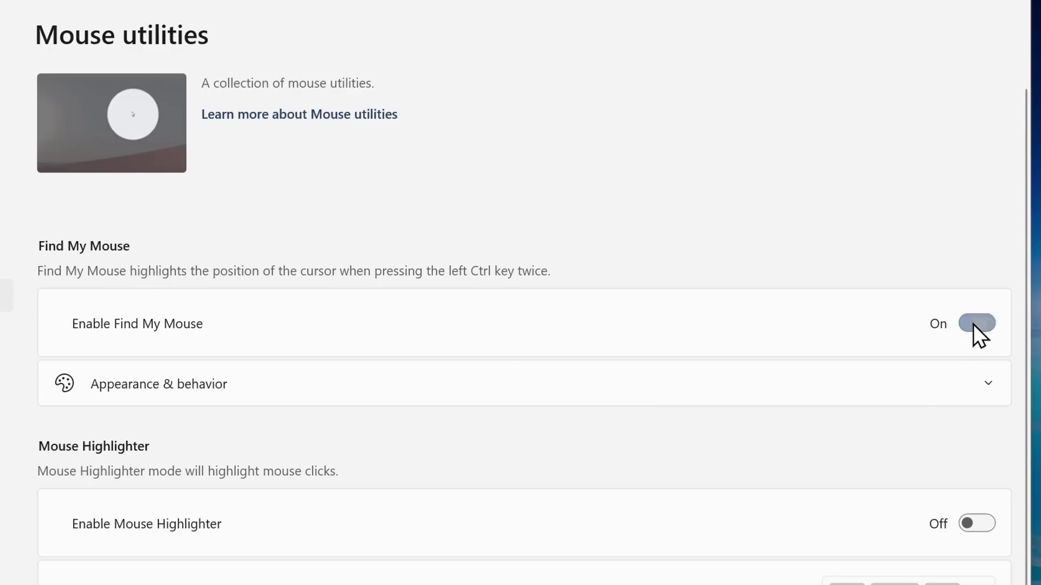
pyautogui.click(981, 379)
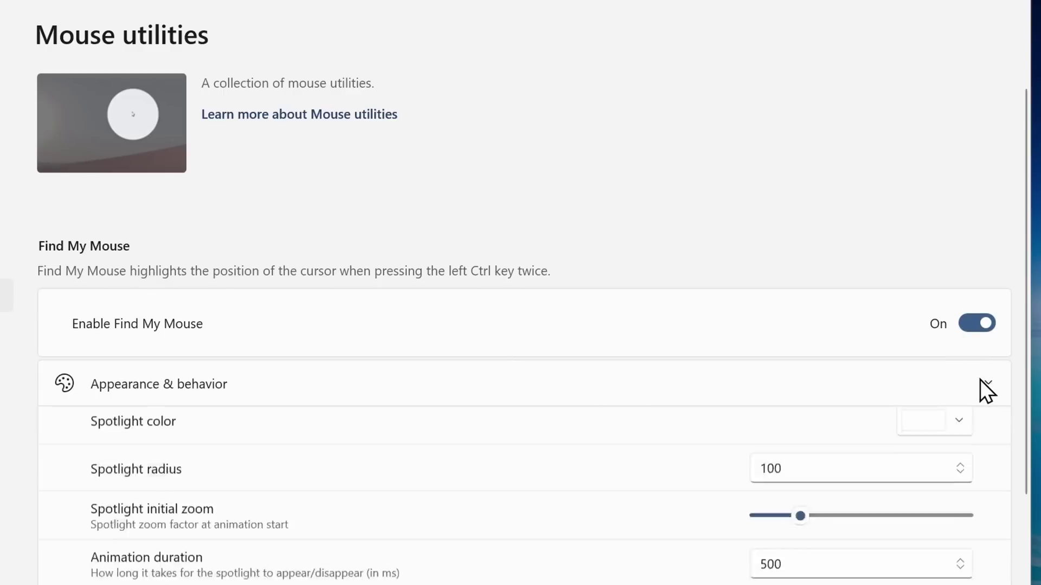
pyautogui.scroll(-4, 977, 254)
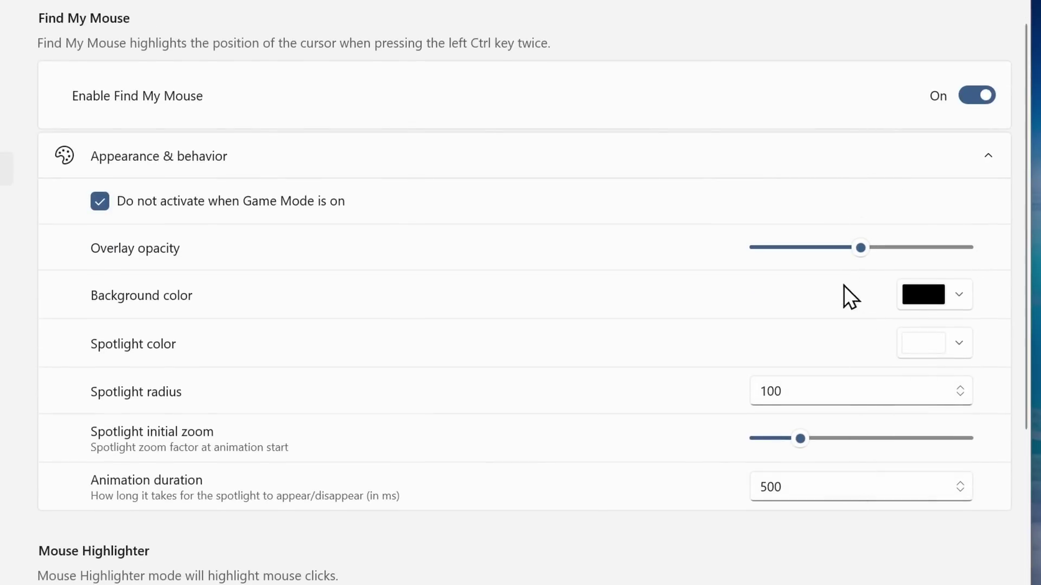
pyautogui.scroll(2, 844, 312)
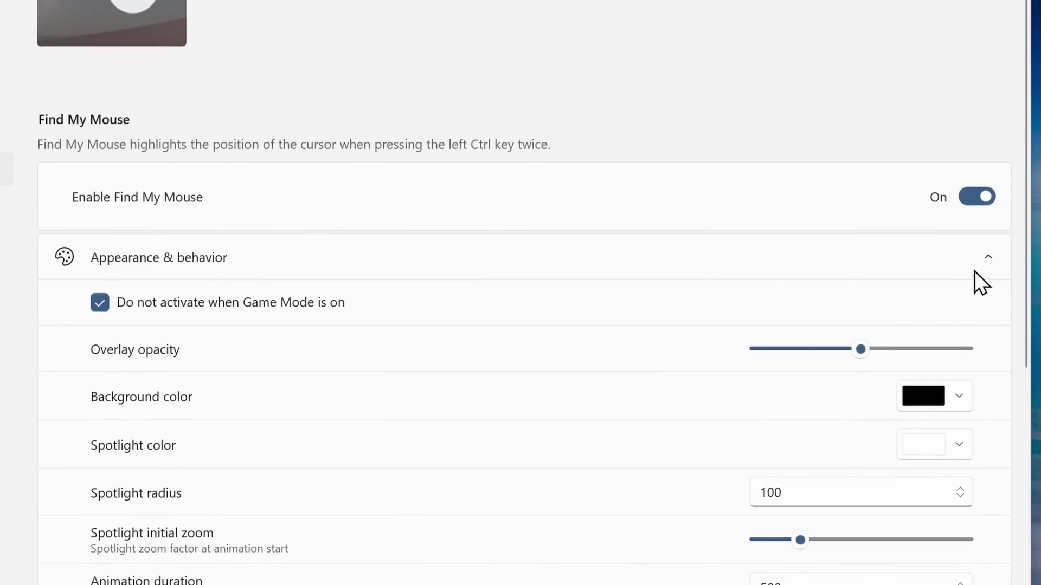
pyautogui.press('ctrl')
pyautogui.press('ctrl')
pyautogui.press('ctrl')
pyautogui.press('ctrl')
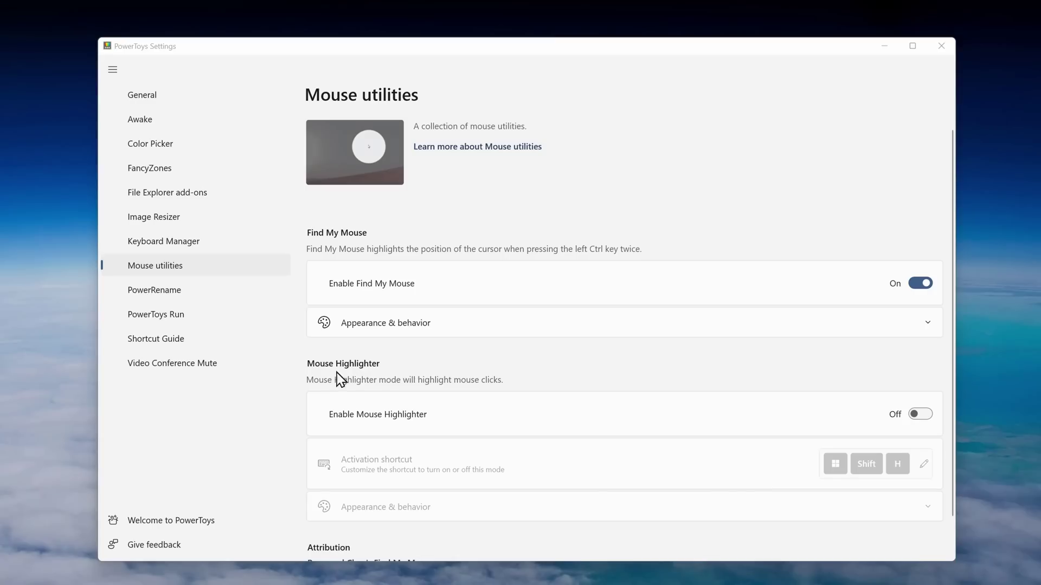
# Step: Enable Mouse Highlighter and test its left-click highlight by clicking and dragging
pyautogui.scroll(-1, 505, 374)
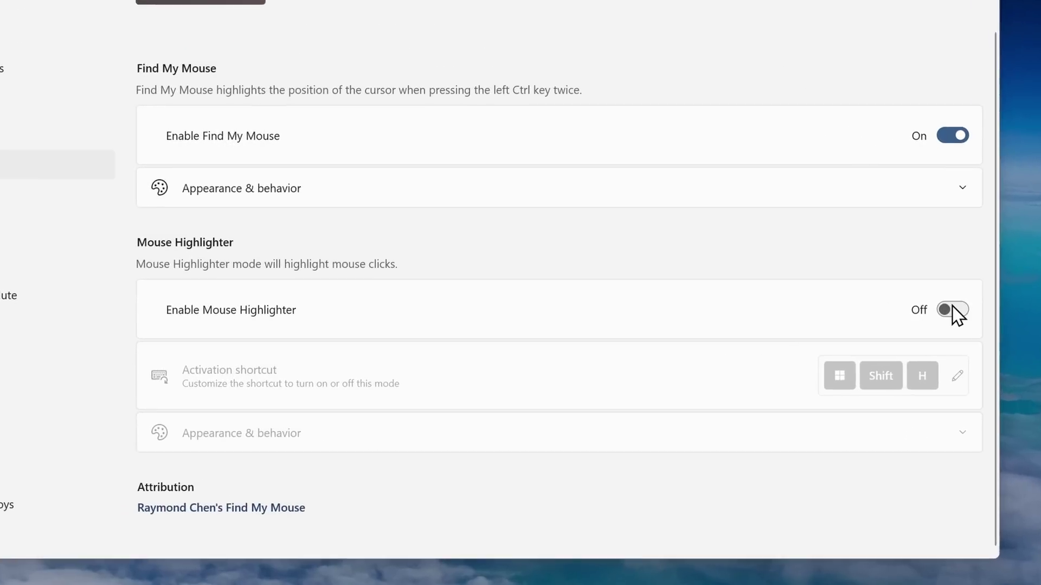
pyautogui.click(952, 307)
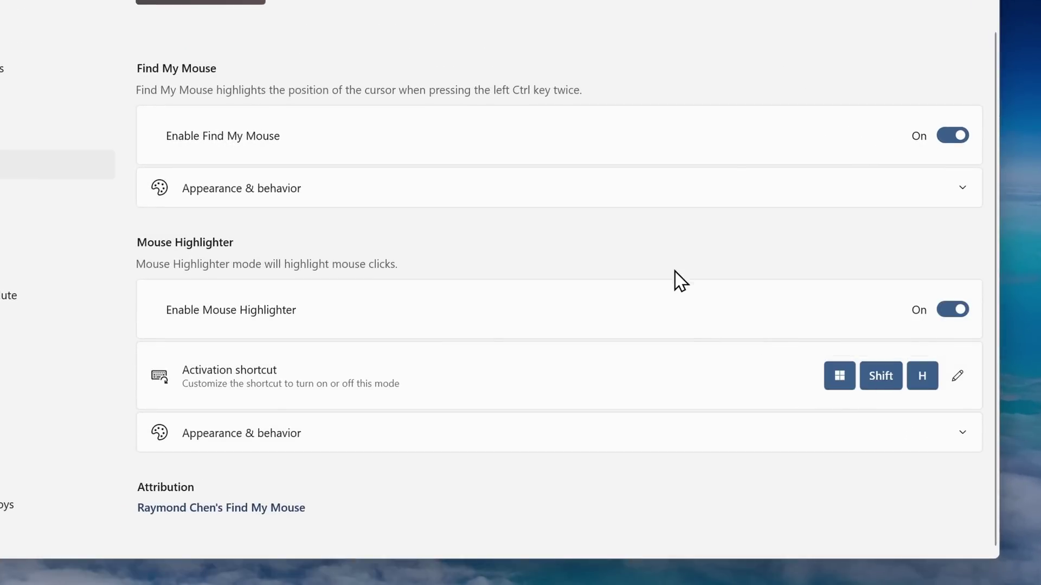
pyautogui.click(620, 263)
pyautogui.moveTo(568, 263); pyautogui.dragTo(663, 259)
# Step: Test the right-click highlight with repeated right-clicks, then expand Mouse Highlighter's Appearance & behavior options
pyautogui.rightClick(684, 261)
pyautogui.rightClick(655, 261)
pyautogui.rightClick(618, 260)
pyautogui.rightClick(669, 259)
pyautogui.rightClick(719, 258)
pyautogui.rightClick(710, 259)
pyautogui.rightClick(646, 260)
pyautogui.rightClick(594, 261)
pyautogui.rightClick(655, 260)
pyautogui.rightClick(687, 261)
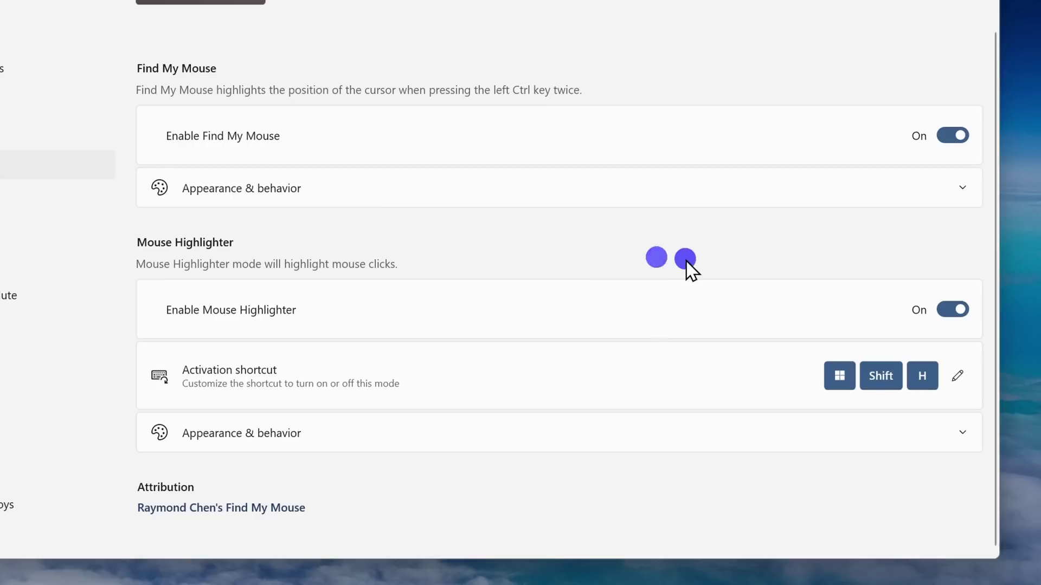
pyautogui.click(963, 433)
pyautogui.scroll(-5, 965, 442)
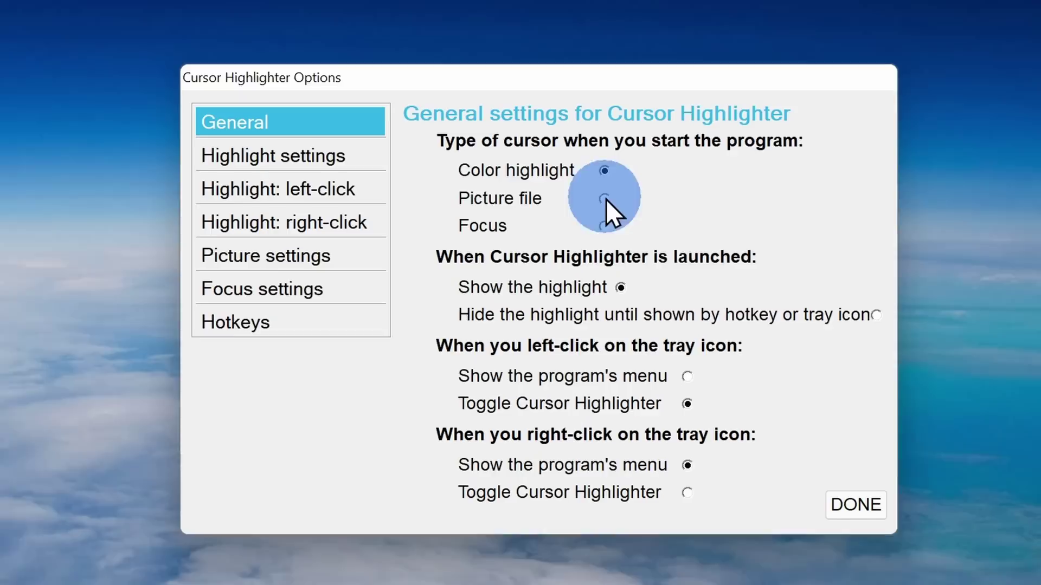
# Step: Try the Picture file cursor type, then restore Color highlight as the startup cursor type
pyautogui.click(590, 250)
pyautogui.click(590, 234)
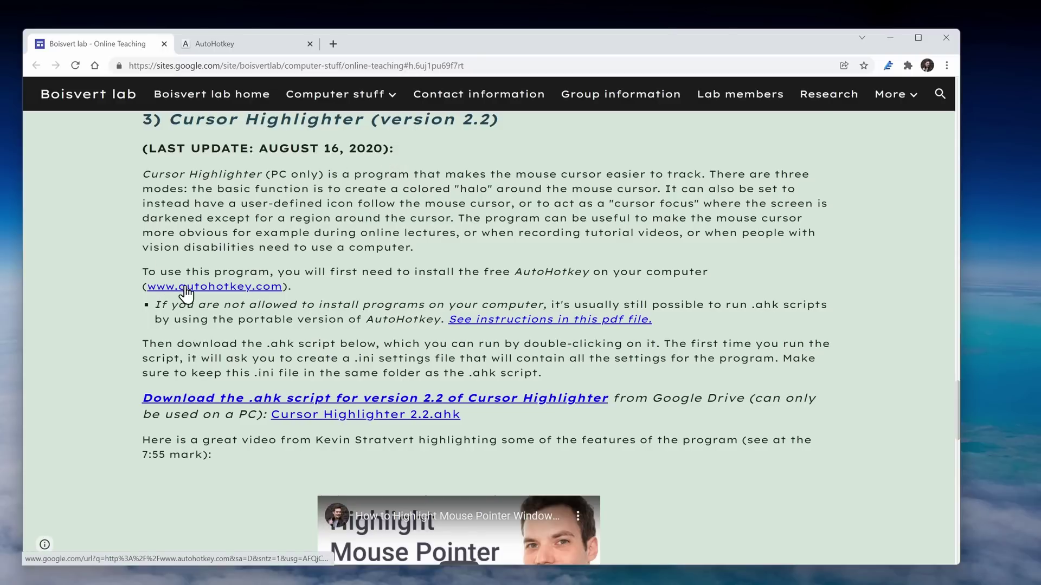
pyautogui.click(225, 288)
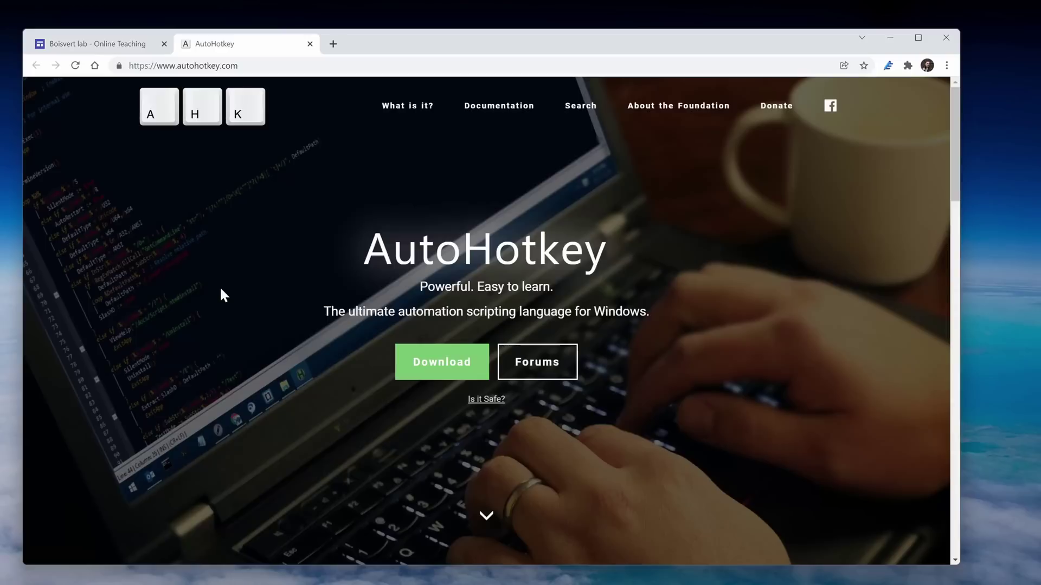
pyautogui.hotkey('ctrl', 'shift', 'Tab')
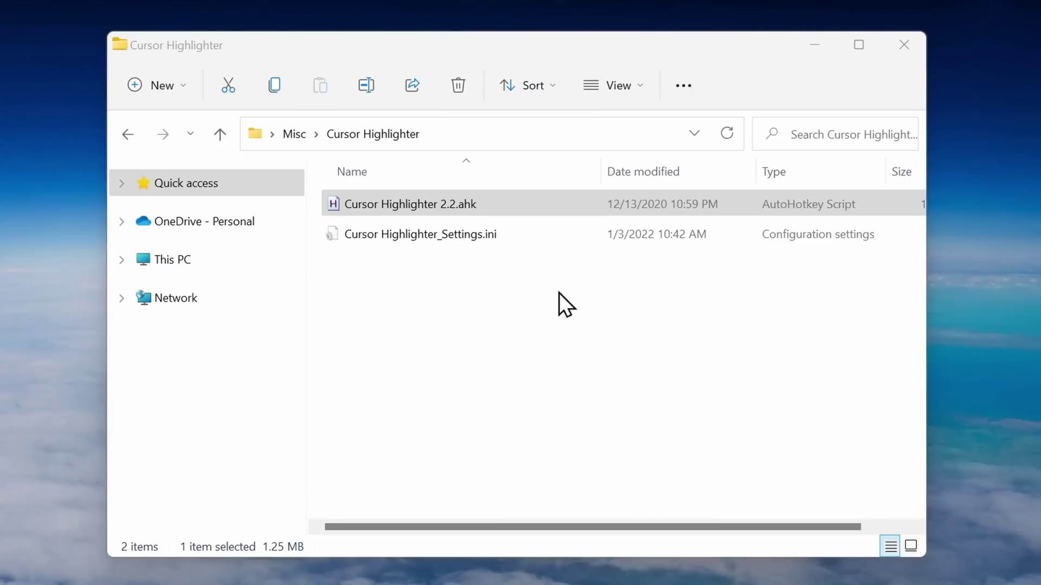
# Step: Run Cursor Highlighter 2.2.ahk and open Settings from its hidden tray icon's menu
pyautogui.doubleClick(410, 200)
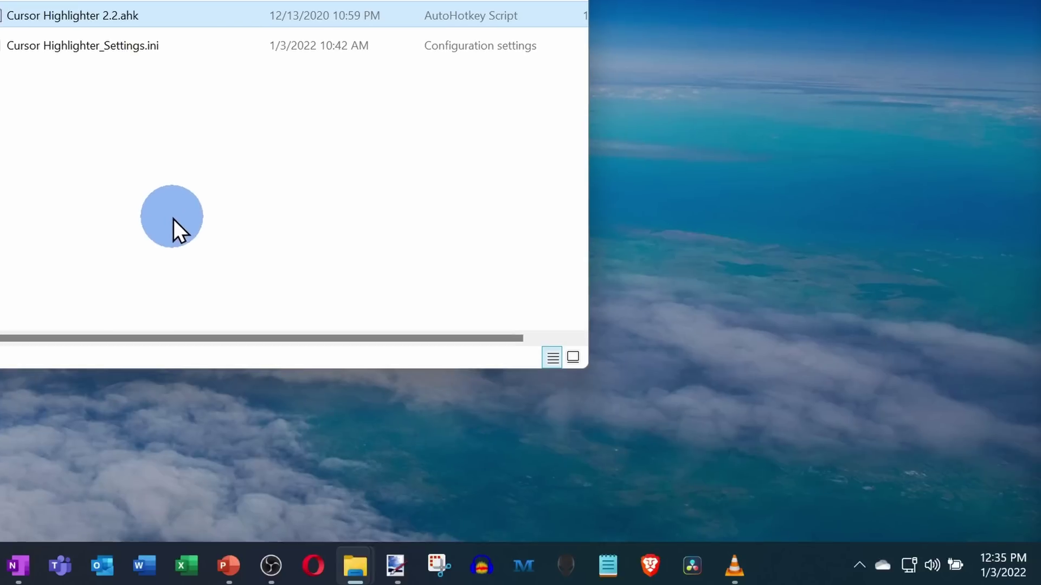
pyautogui.click(859, 566)
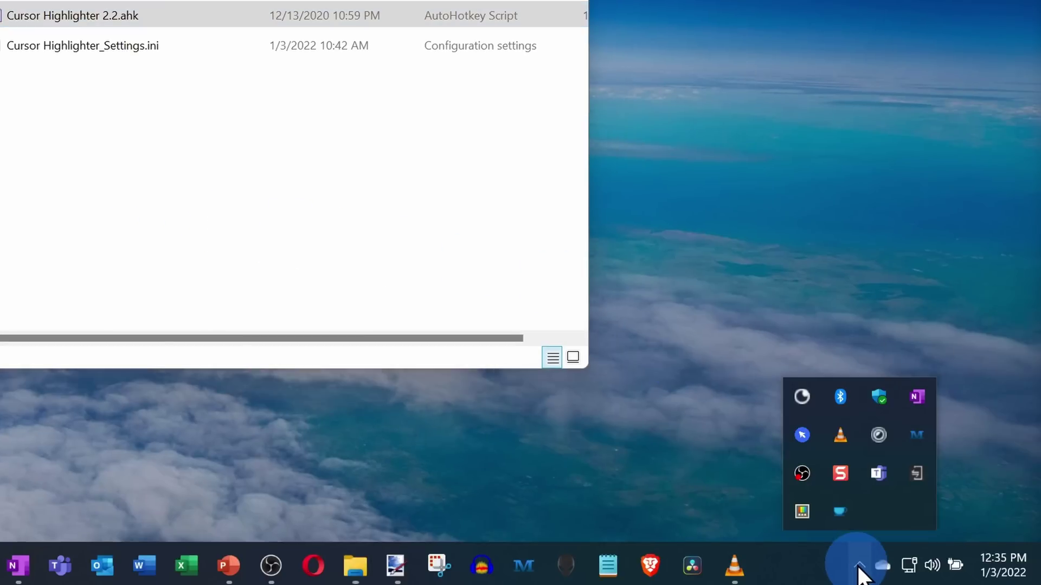
pyautogui.rightClick(802, 436)
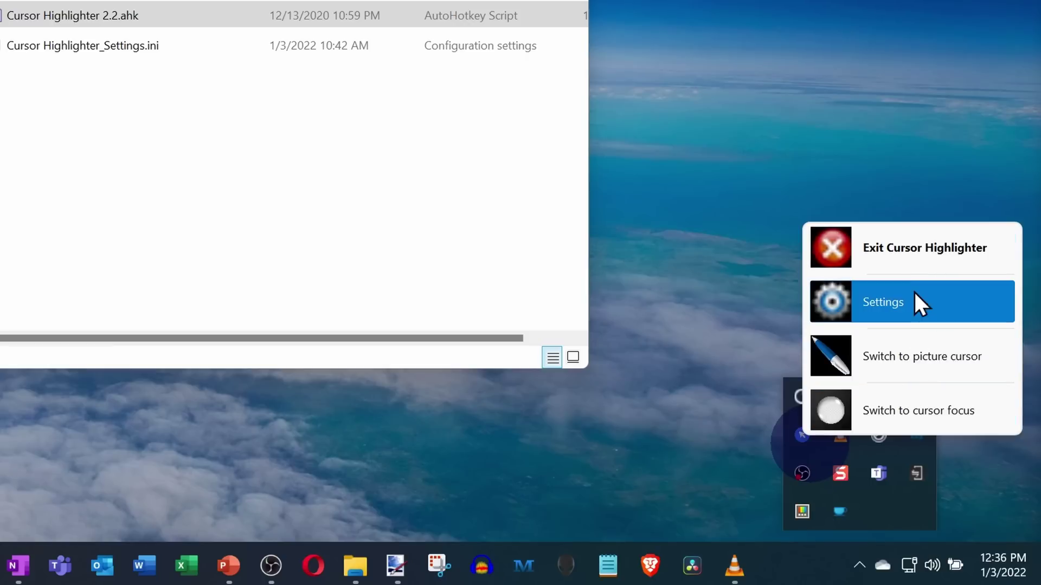
pyautogui.click(901, 306)
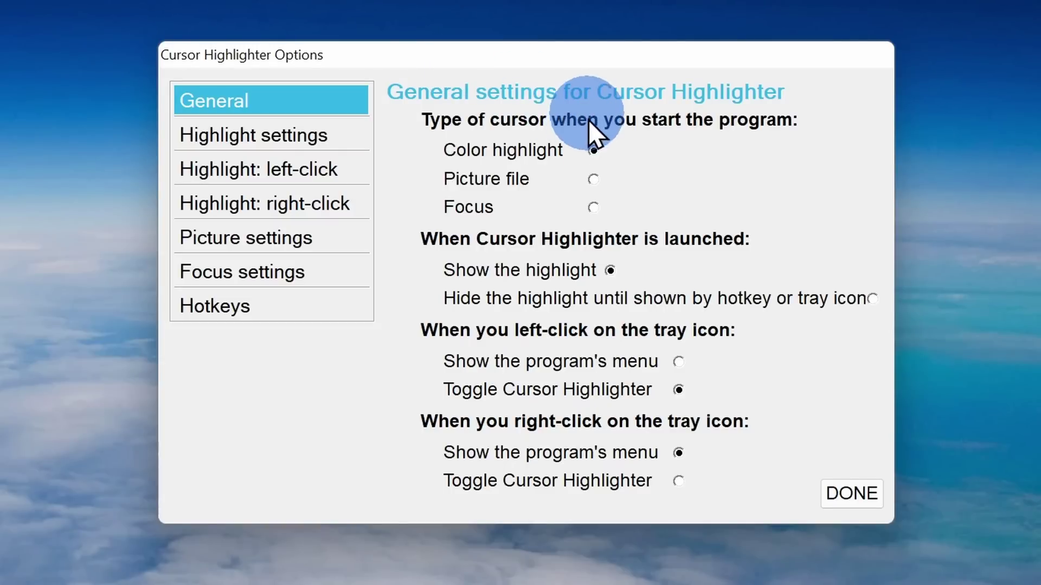
# Step: Keep Color highlight after trying Picture file, then review Highlight, left-click, right-click and Hotkeys pages
pyautogui.click(593, 180)
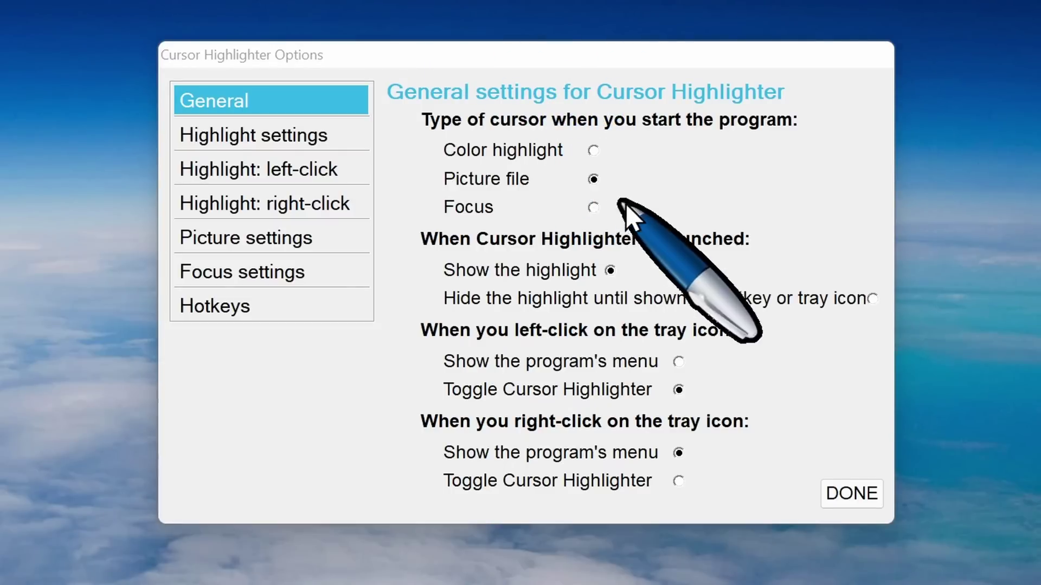
pyautogui.click(591, 150)
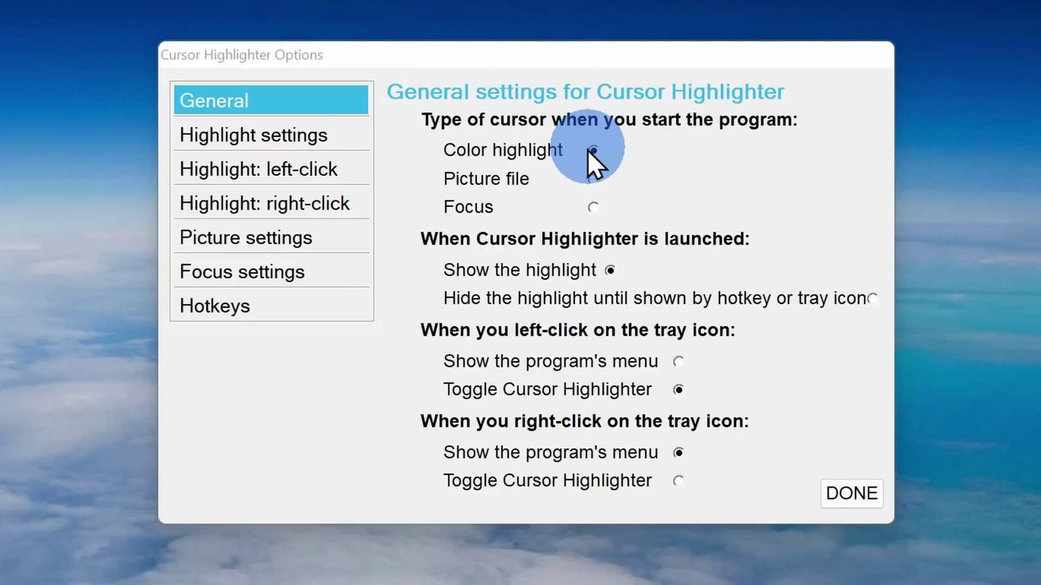
pyautogui.click(327, 142)
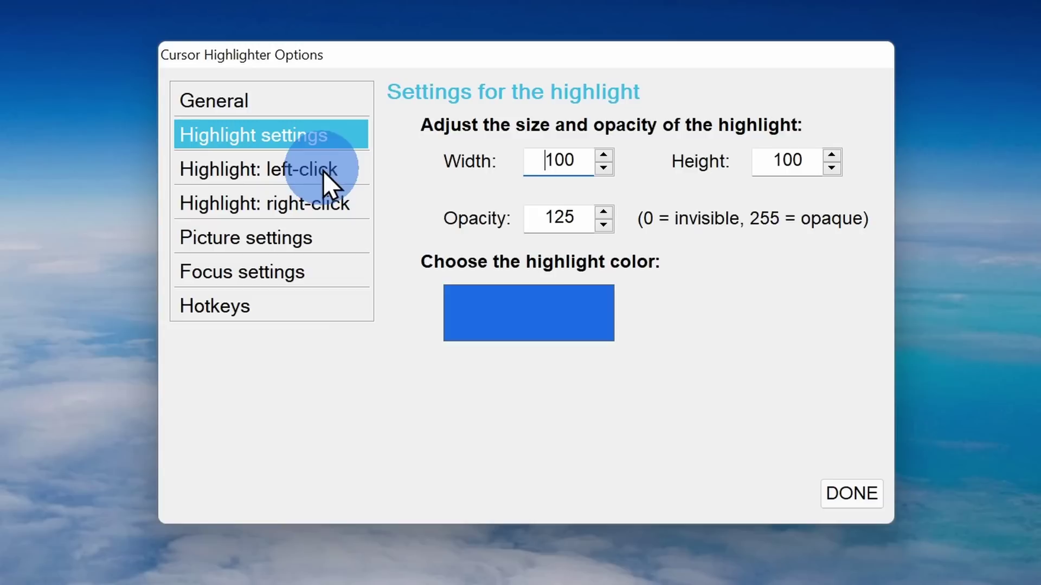
pyautogui.click(272, 176)
pyautogui.click(283, 203)
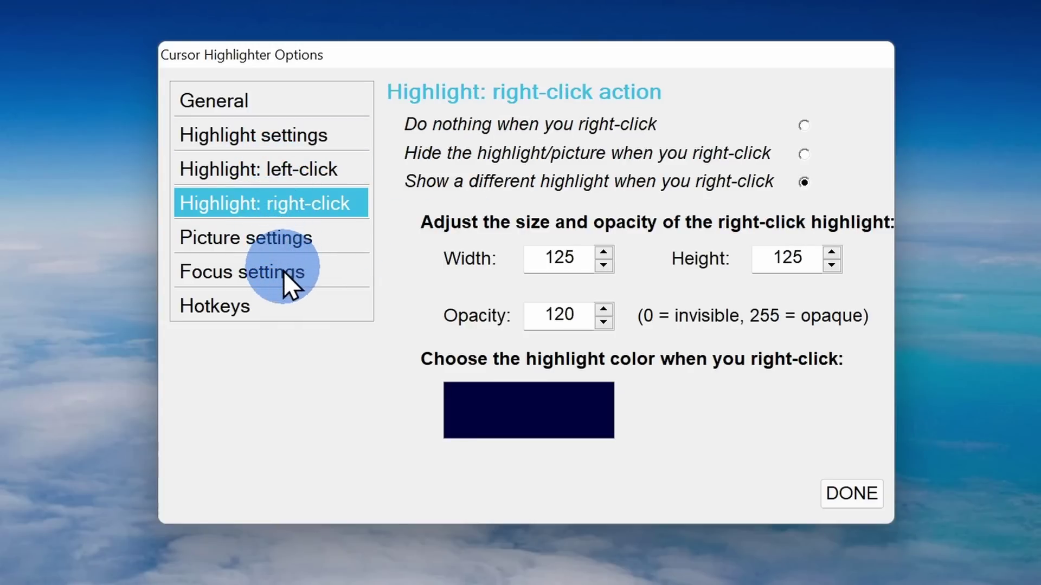
pyautogui.click(281, 305)
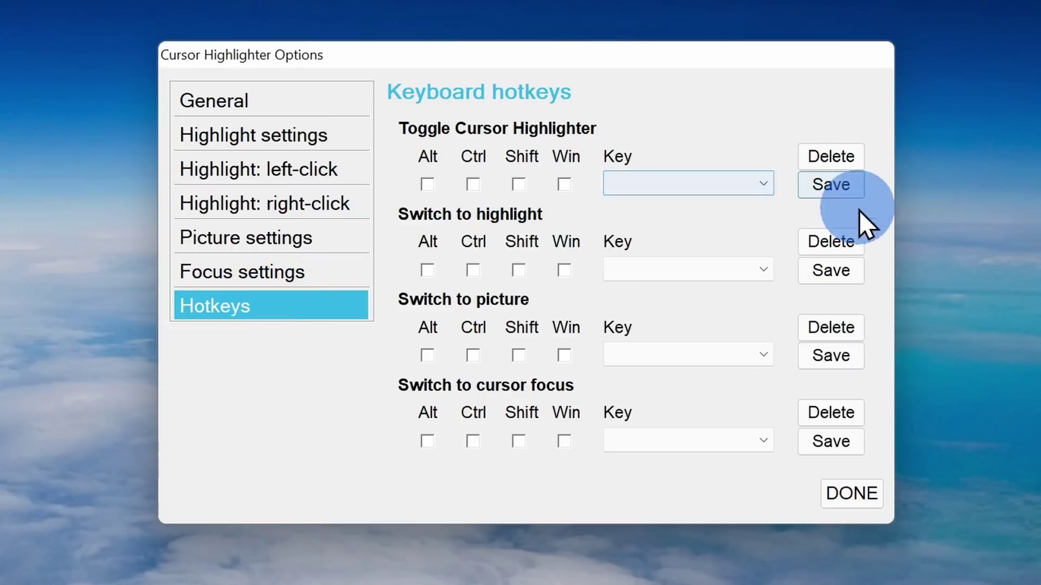